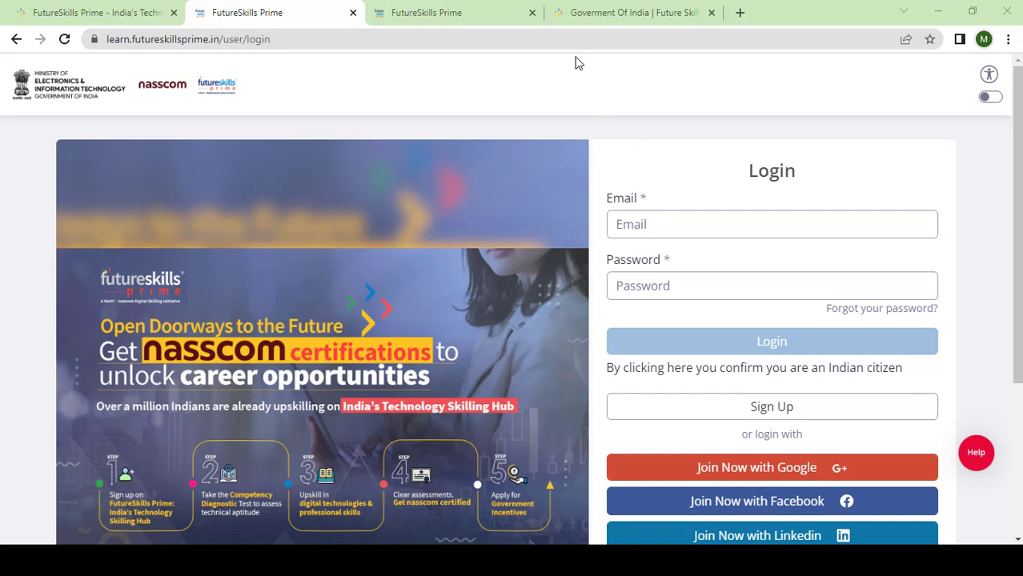
- Check the eligible beneficiary categories on the Government of India incentives page
left_click(617, 11)
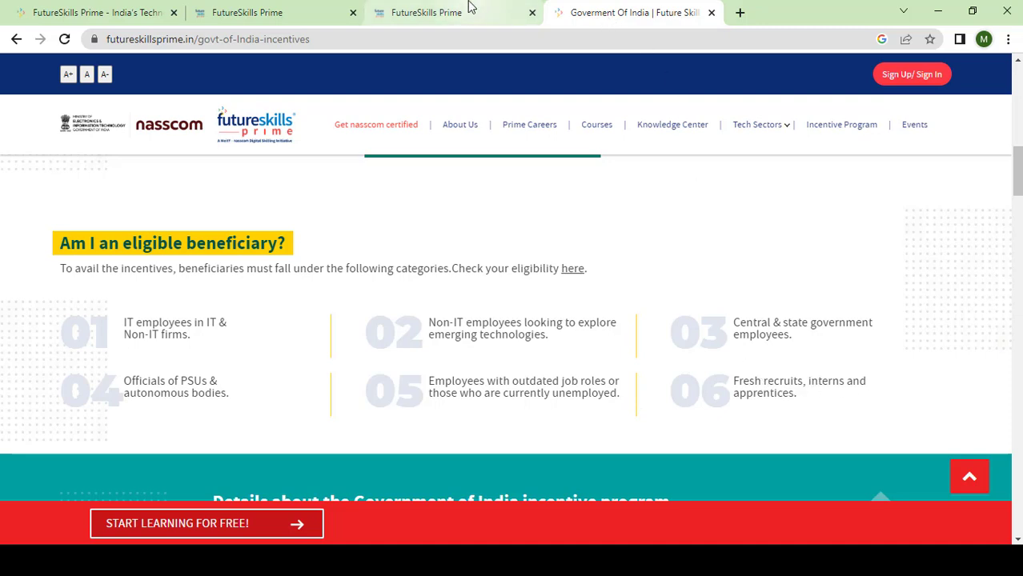
mouse_move(445, 24)
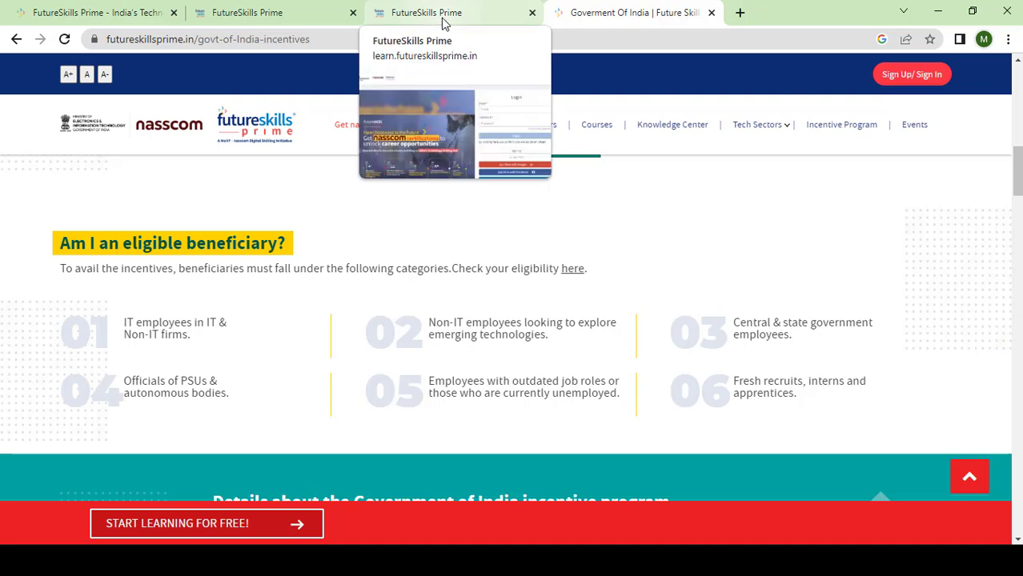
left_click(443, 15)
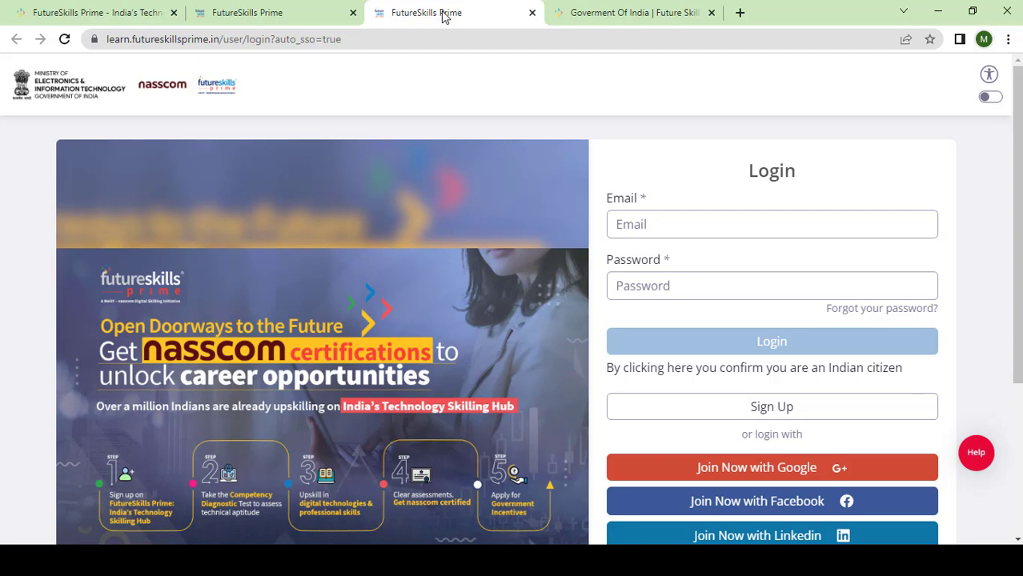
- Sign in to the FutureSkills Prime learning portal with the Google account
left_click(284, 9)
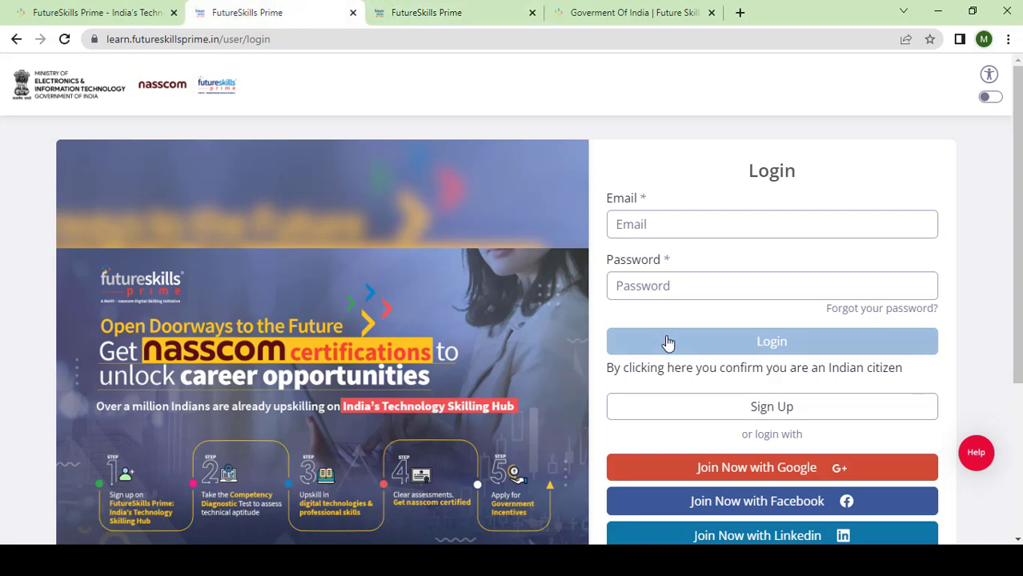
scroll(673, 355, "down", 1)
scroll(673, 354, "up", 1)
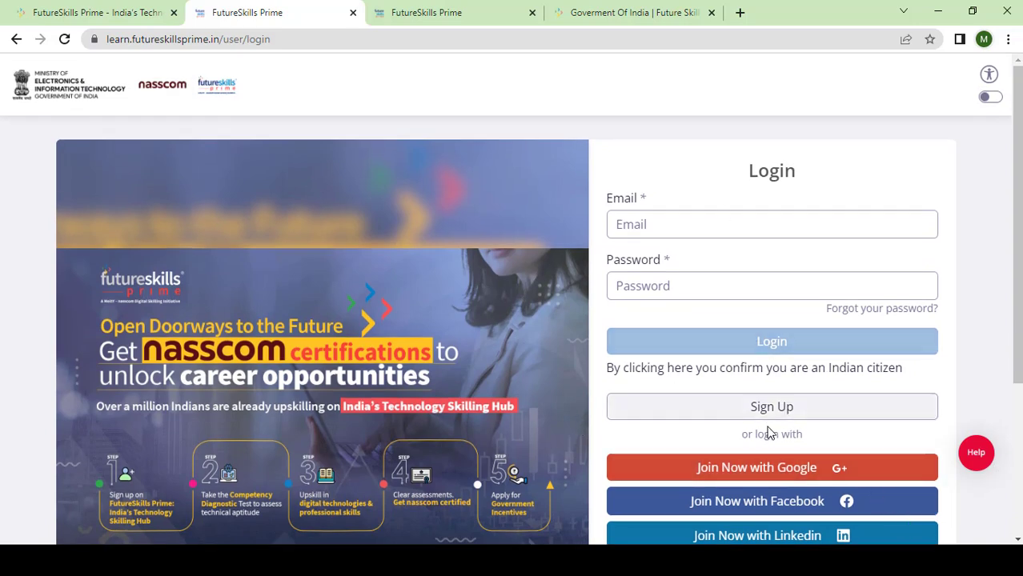
left_click(771, 477)
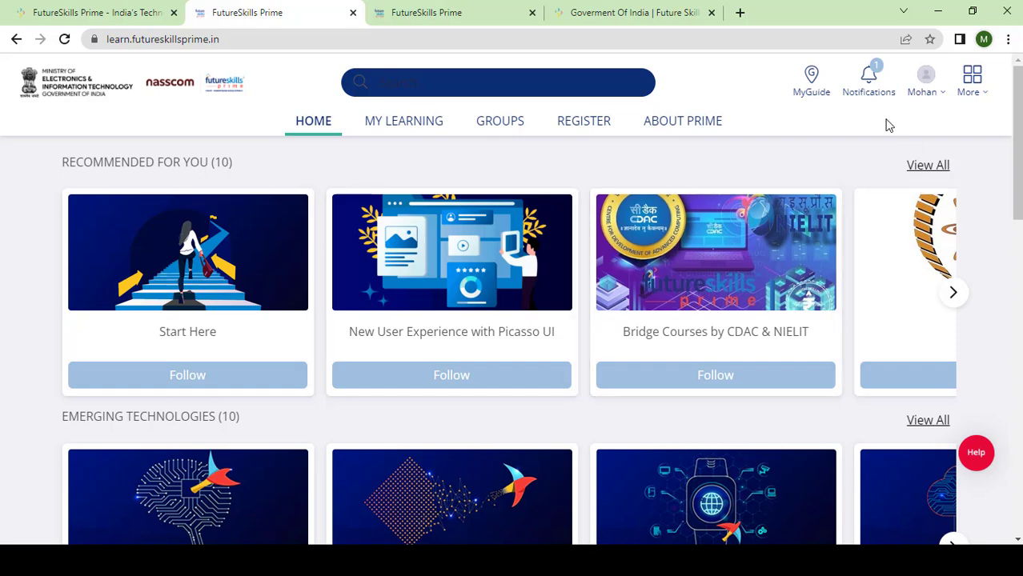
left_click(939, 92)
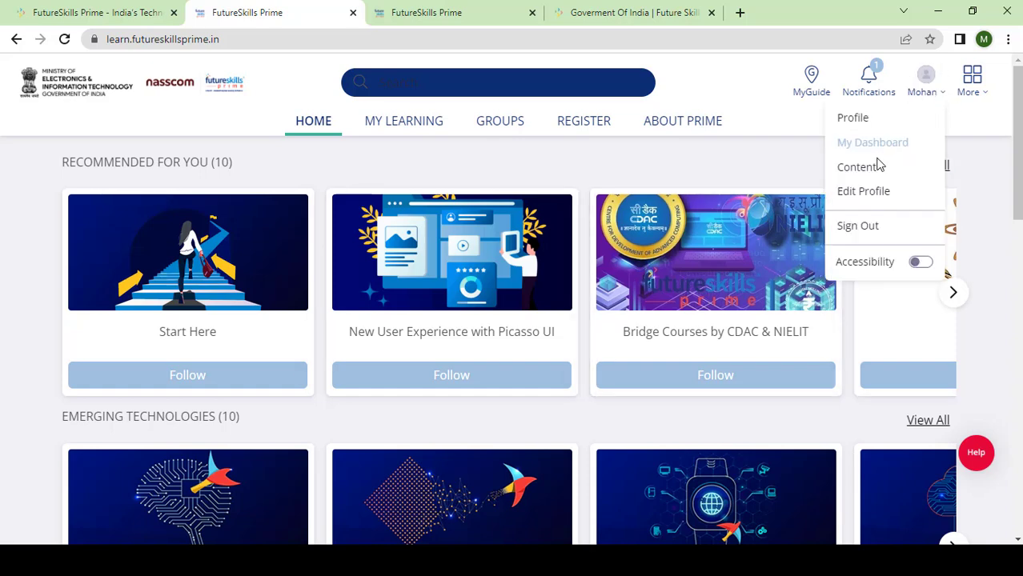
left_click(715, 169)
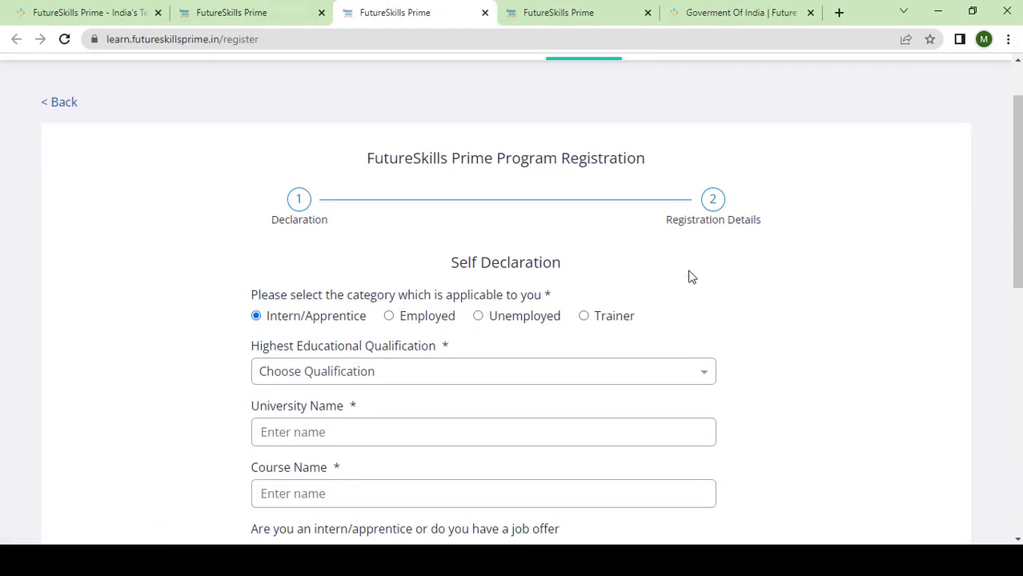
- Set the highest educational qualification to Post Graduate and the university name to xyz in the Self Declaration form
scroll(692, 276, "down", 1)
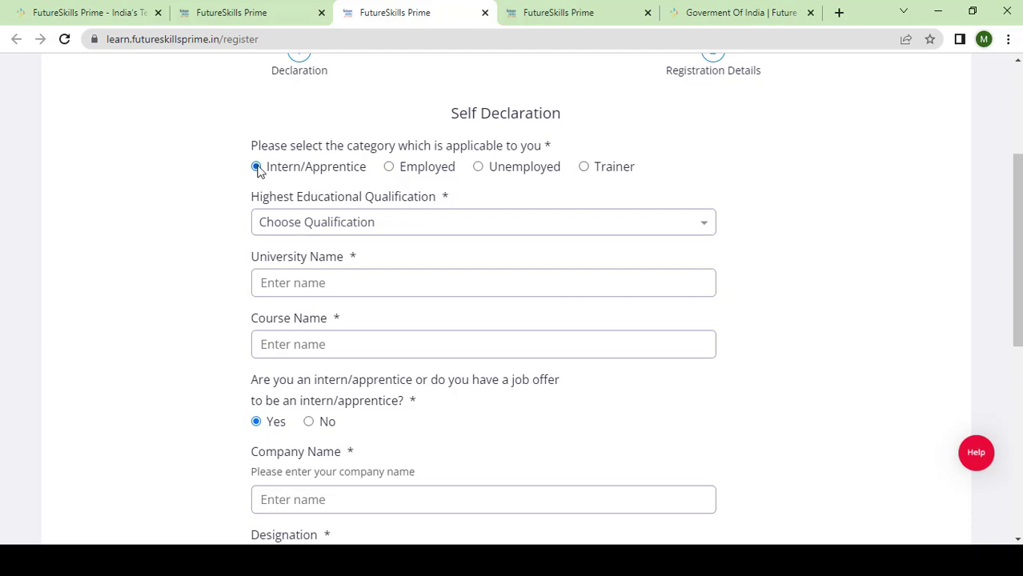
left_click(410, 220)
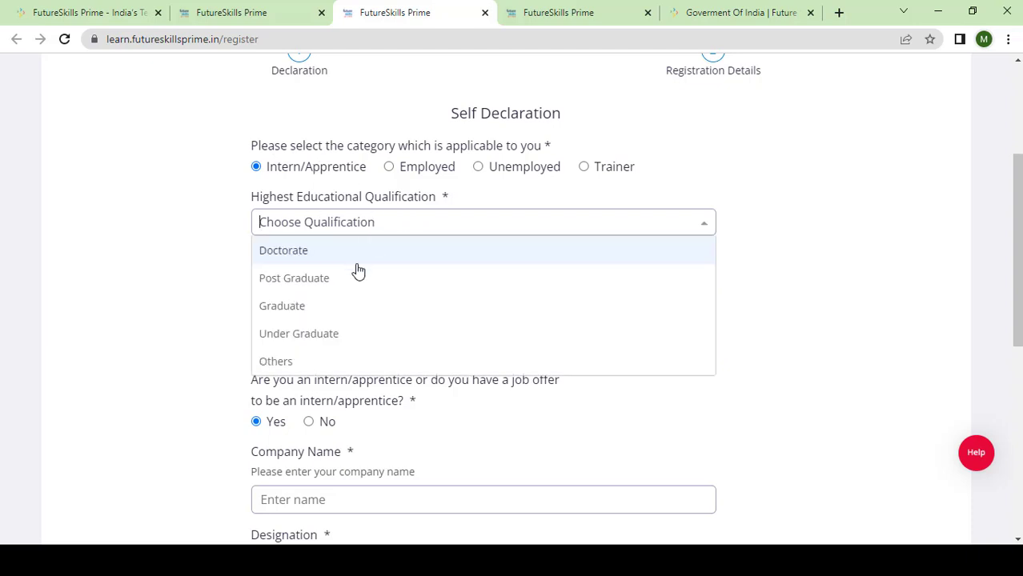
left_click(346, 286)
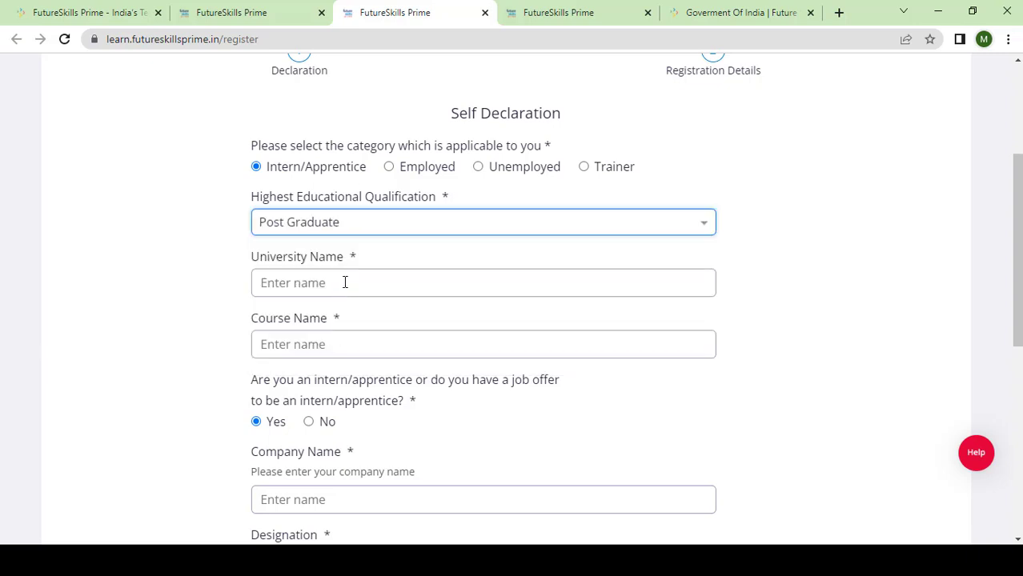
left_click(334, 294)
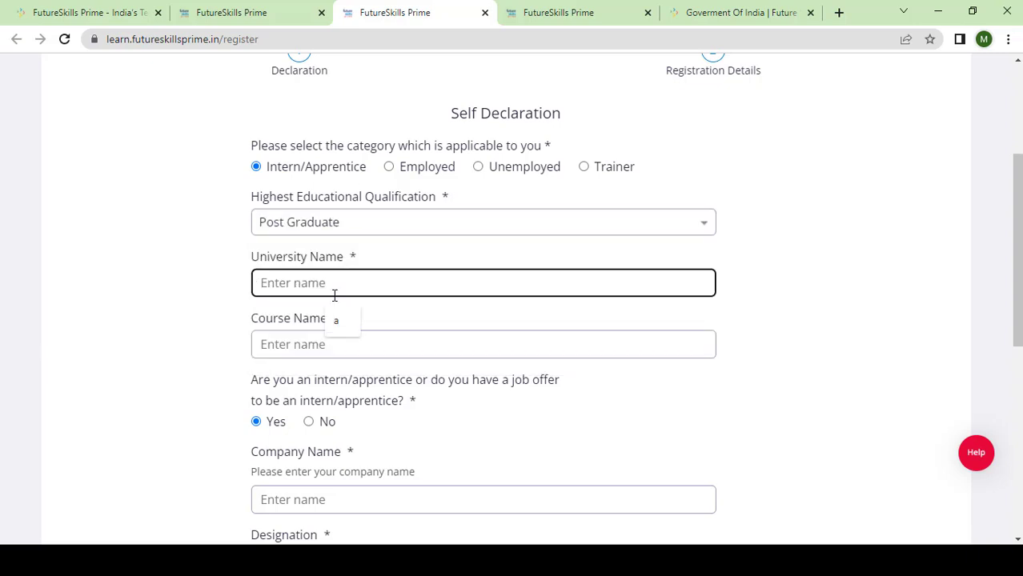
type("xyz")
left_click(352, 355)
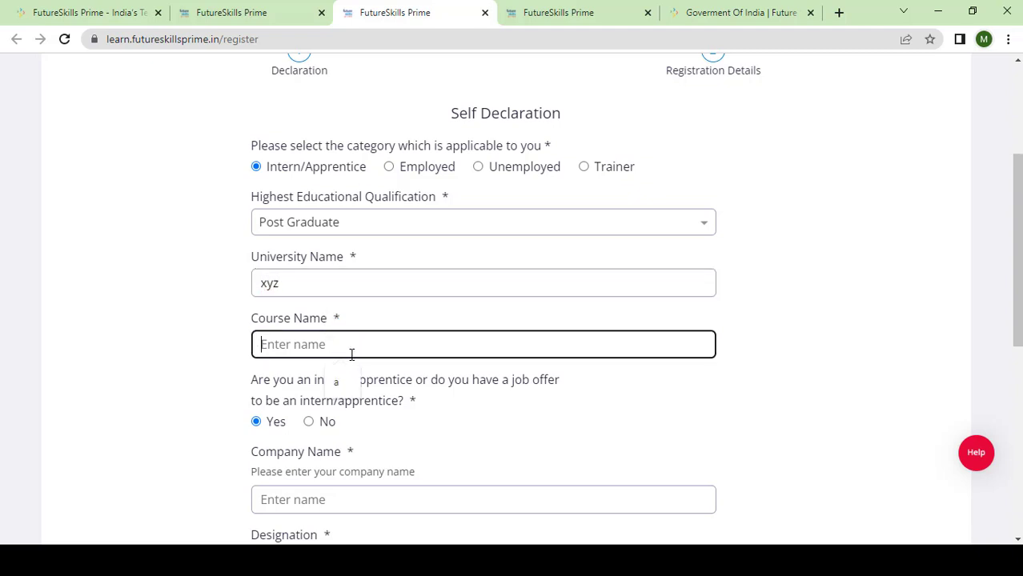
type("bridge co")
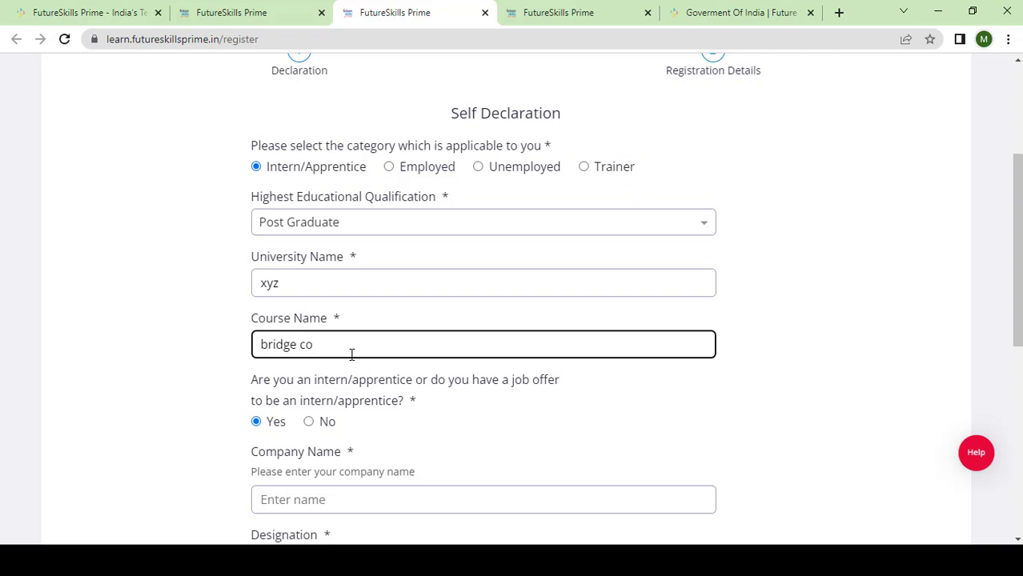
key("BackSpace")
key("BackSpace")
key("BackSpace")
key("BackSpace")
key("BackSpace")
key("BackSpace")
key("BackSpace")
key("BackSpace")
key("BackSpace")
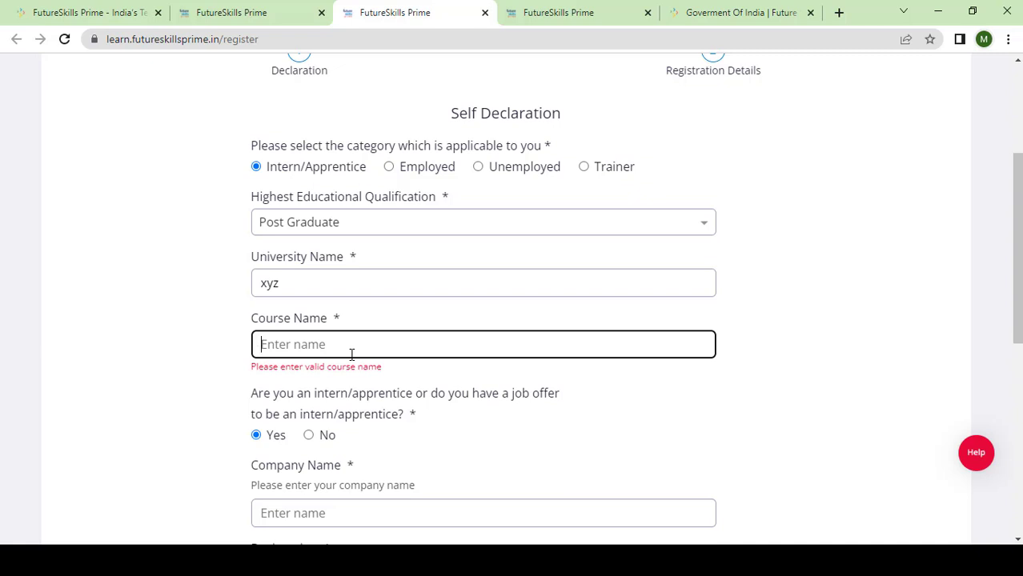
type("b")
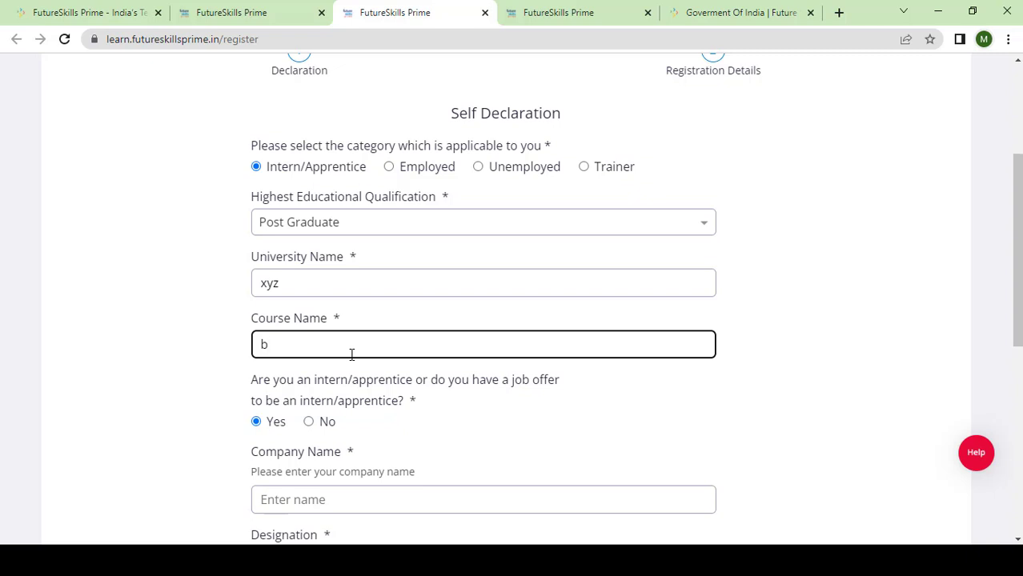
type(".tech")
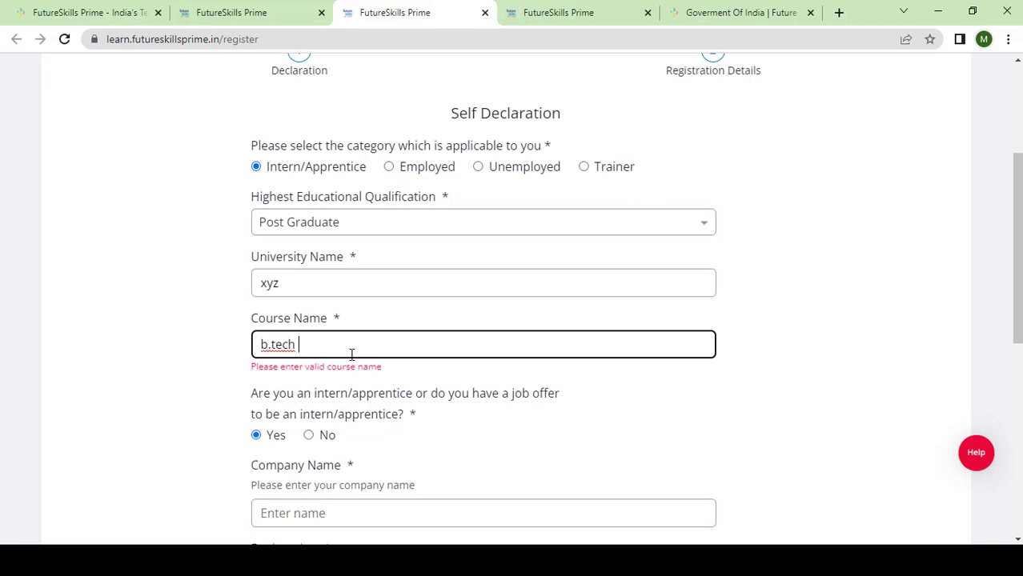
key("ctrl+a")
key("BackSpace")
type("m.tech")
key("BackSpace")
key("BackSpace")
key("BackSpace")
key("BackSpace")
key("BackSpace")
key("BackSpace")
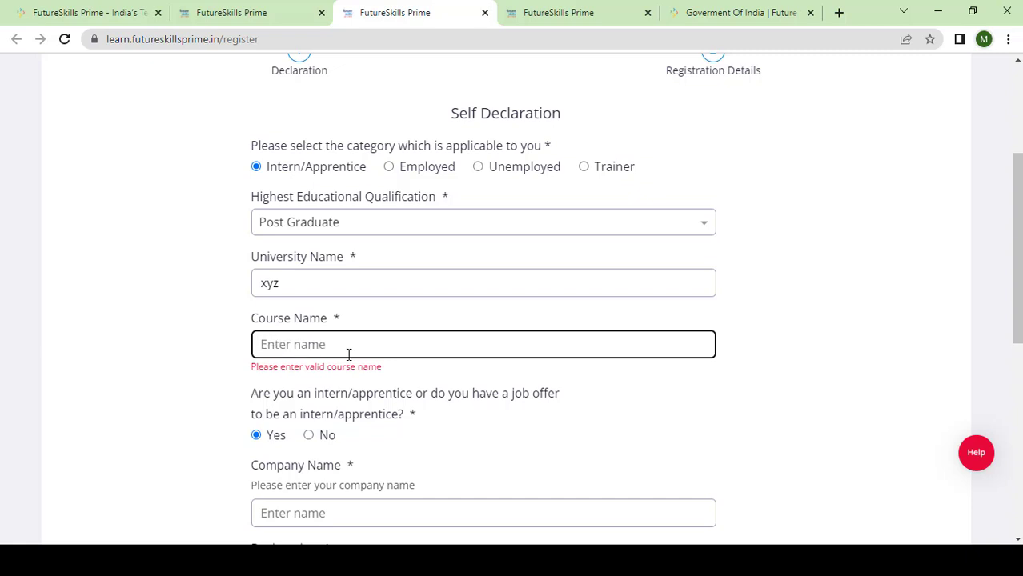
- Enter Mtech as the course name in the Self Declaration form
type("MTECH")
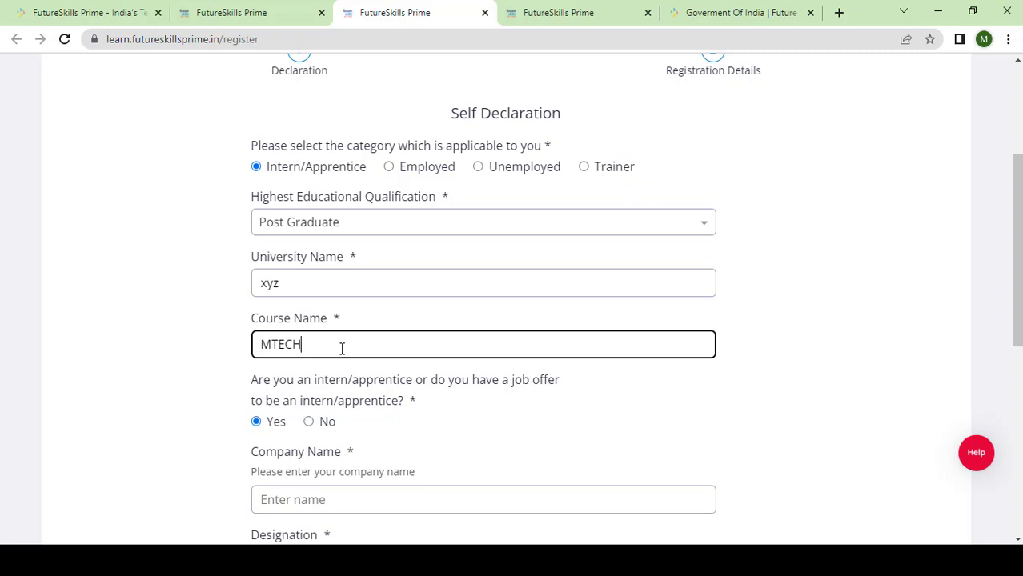
key("BackSpace")
key("BackSpace")
key("BackSpace")
key("BackSpace")
type("tech88")
key("BackSpace")
key("BackSpace")
- Enter xyz as both the company name and the designation for the internship
scroll(318, 513, "down", 2)
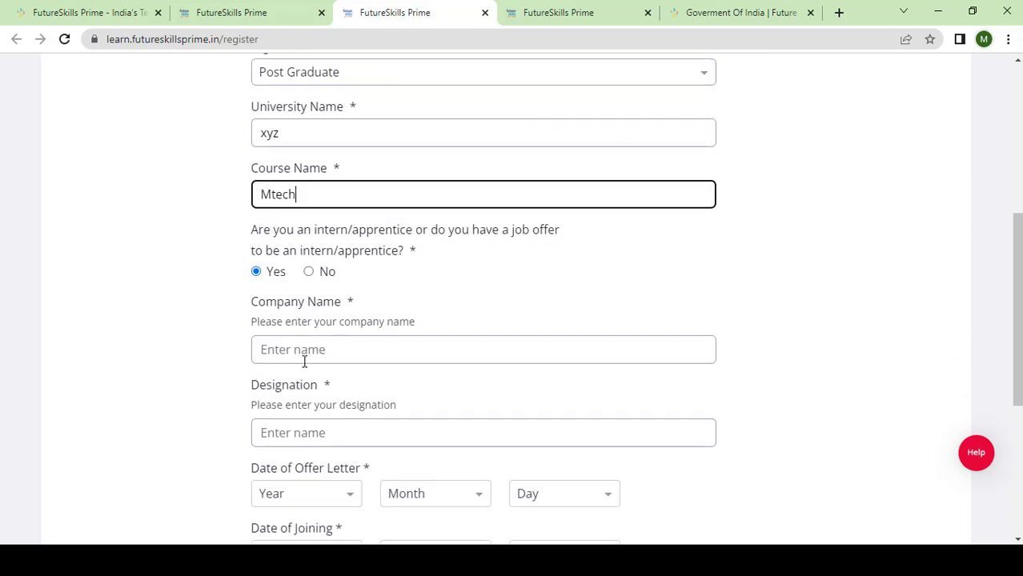
left_click(304, 361)
type("xy")
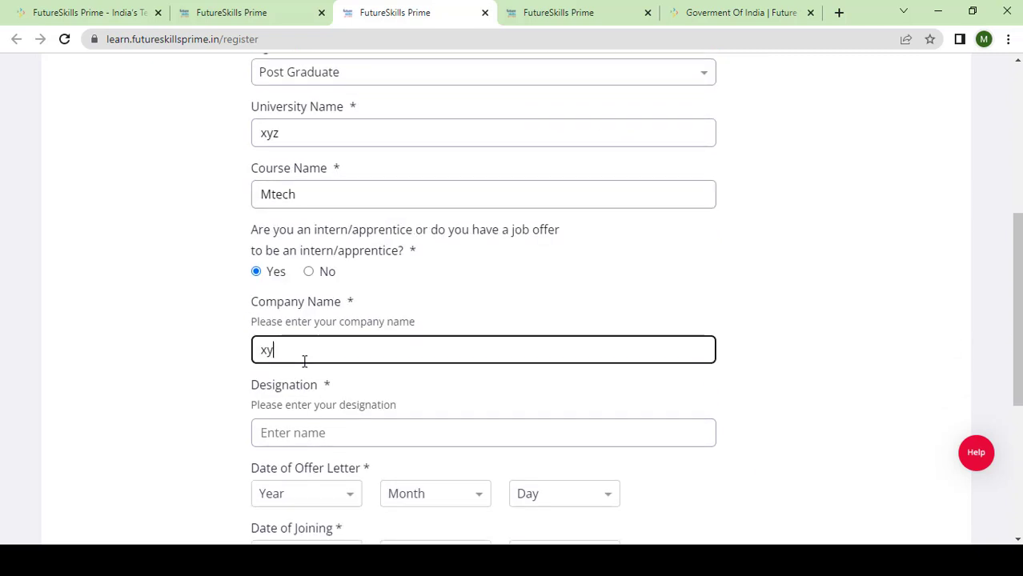
type("z")
left_click(303, 443)
type("xu")
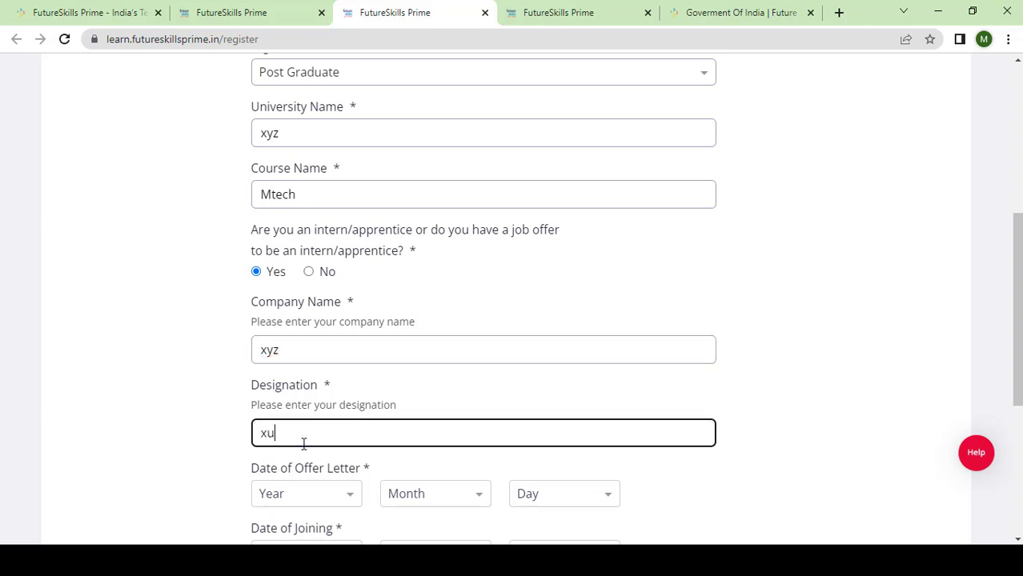
key("BackSpace")
type("yz")
- Set the date of the offer letter to 1 January 2022
left_click(326, 504)
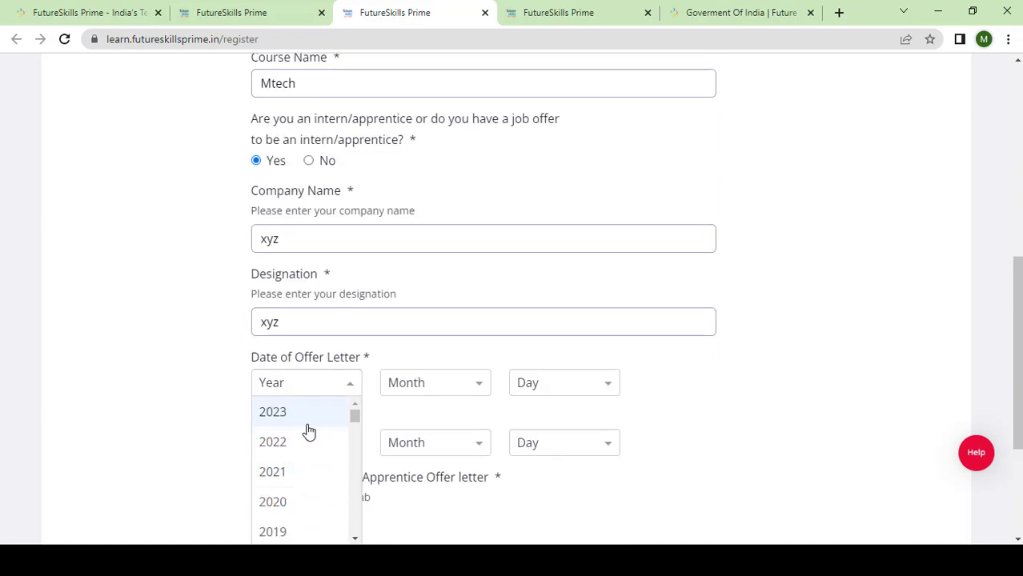
left_click(292, 445)
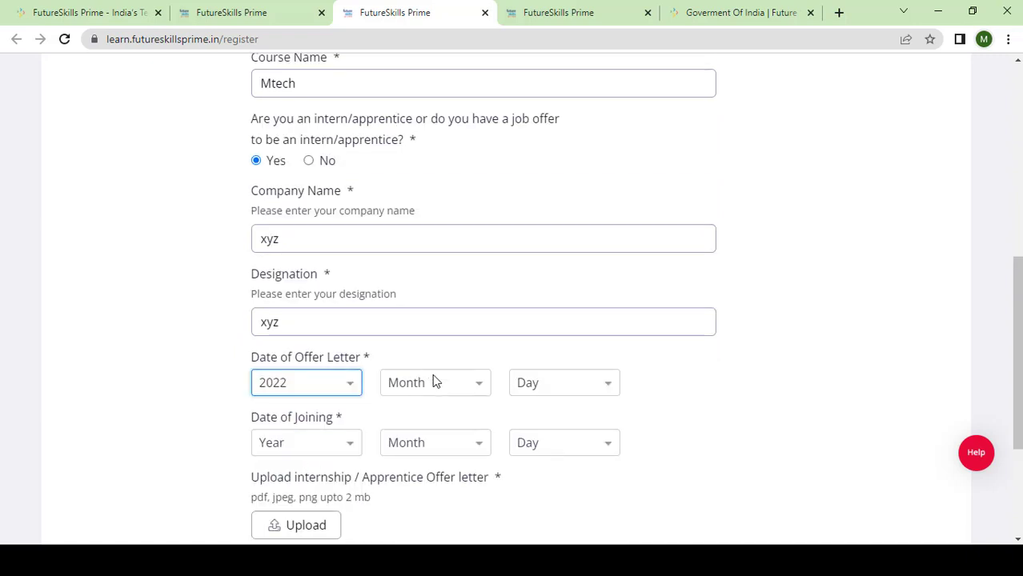
left_click(433, 381)
left_click(433, 415)
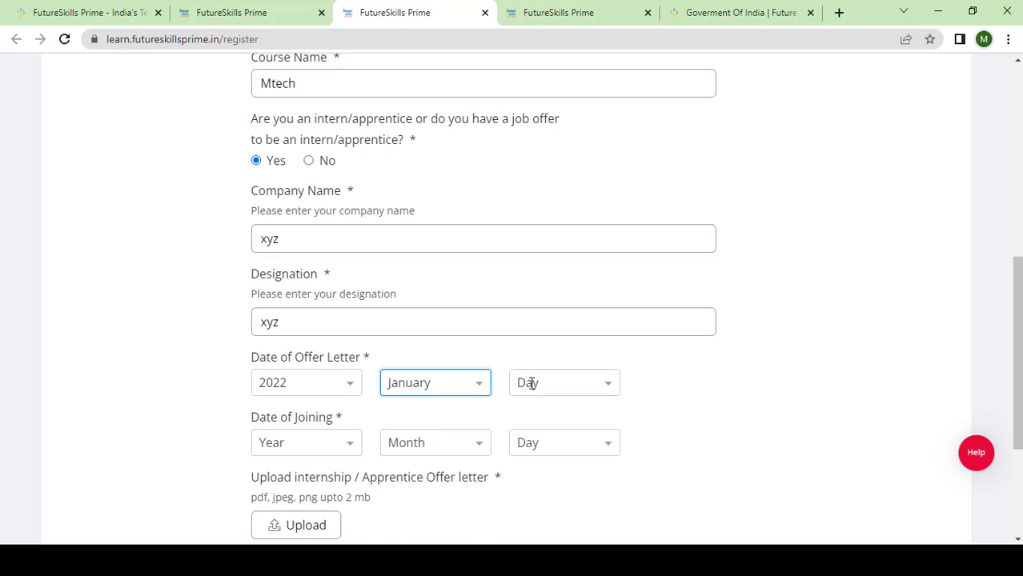
left_click(530, 383)
left_click(536, 414)
- Set the date of joining to 1 February 2022
scroll(685, 427, "down", 1)
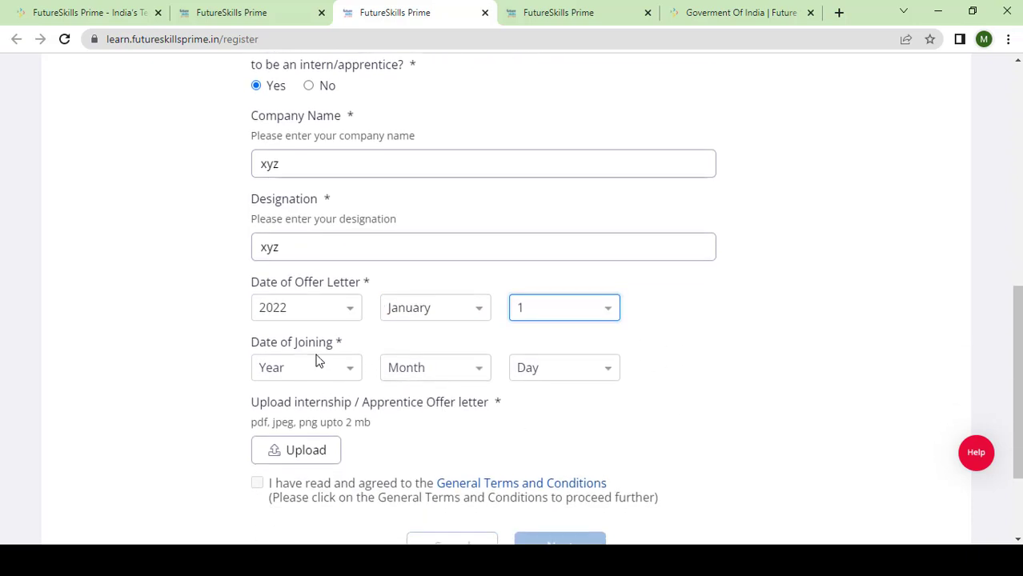
left_click(317, 367)
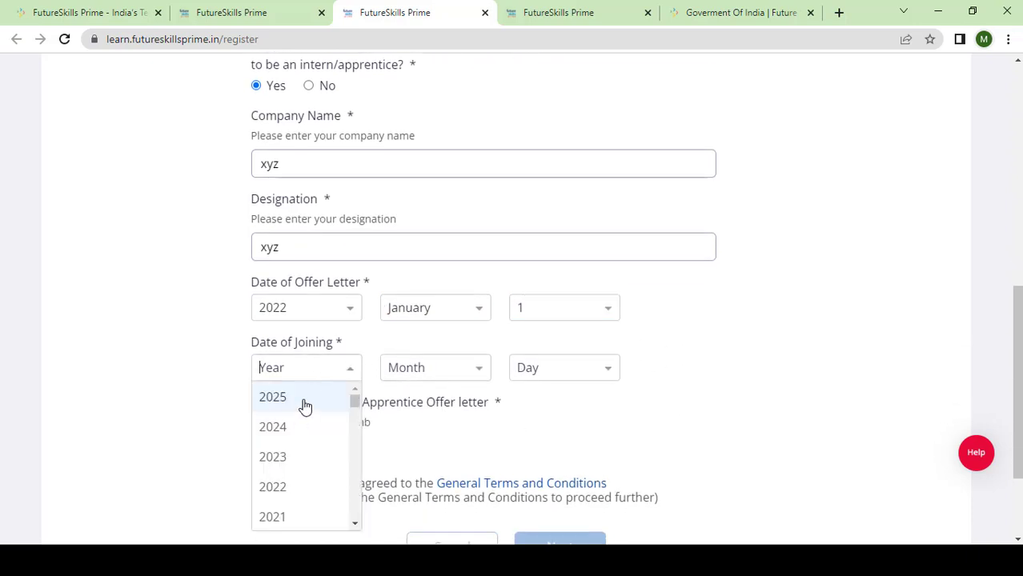
left_click(297, 517)
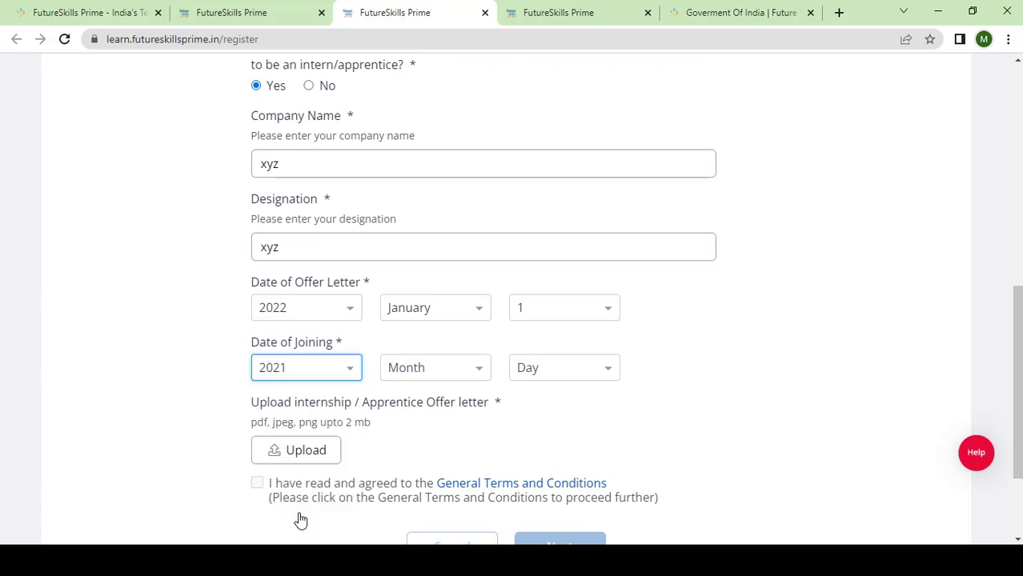
left_click(324, 370)
scroll(299, 489, "up", 2)
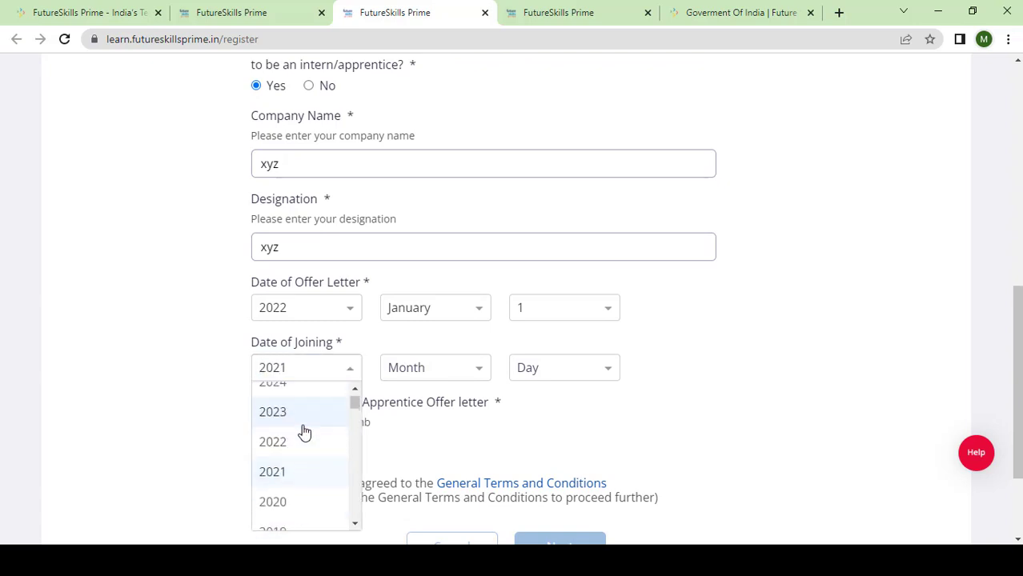
left_click(301, 440)
left_click(419, 365)
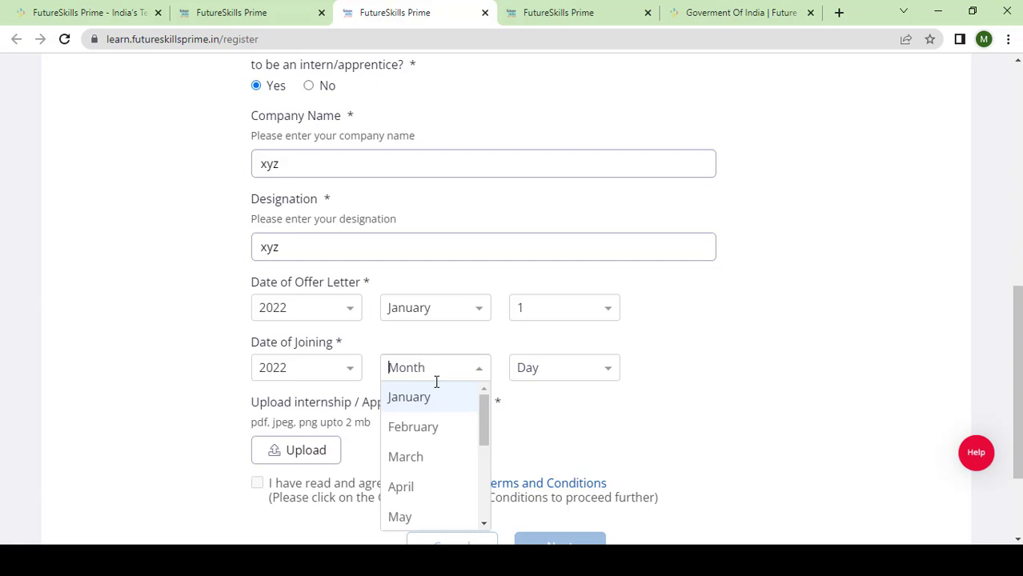
left_click(436, 436)
left_click(580, 368)
left_click(575, 402)
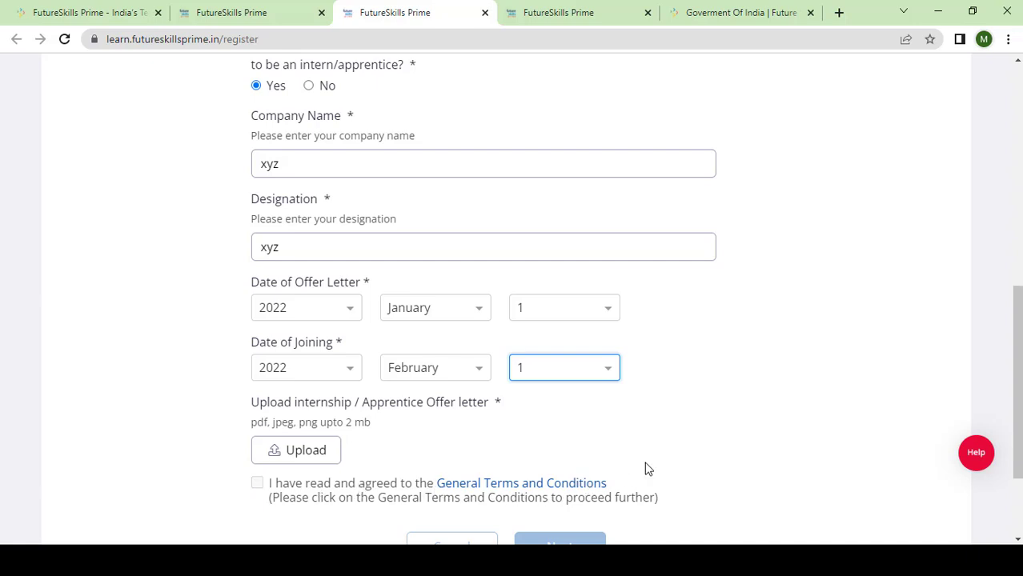
- Try to proceed from the Self Declaration to the registration details without uploading the offer letter
scroll(649, 439, "down", 1)
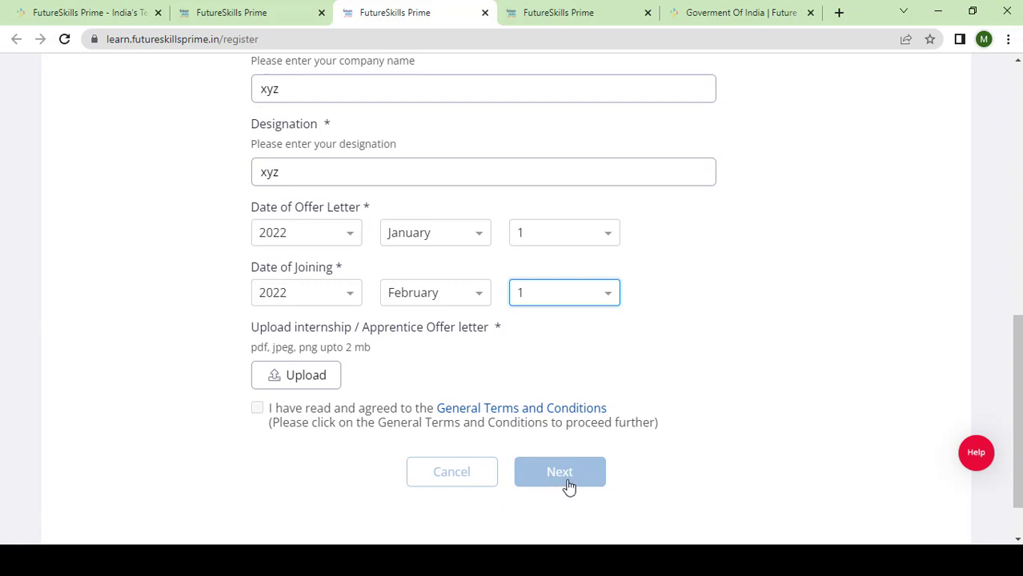
left_click(568, 473)
scroll(569, 487, "down", 1)
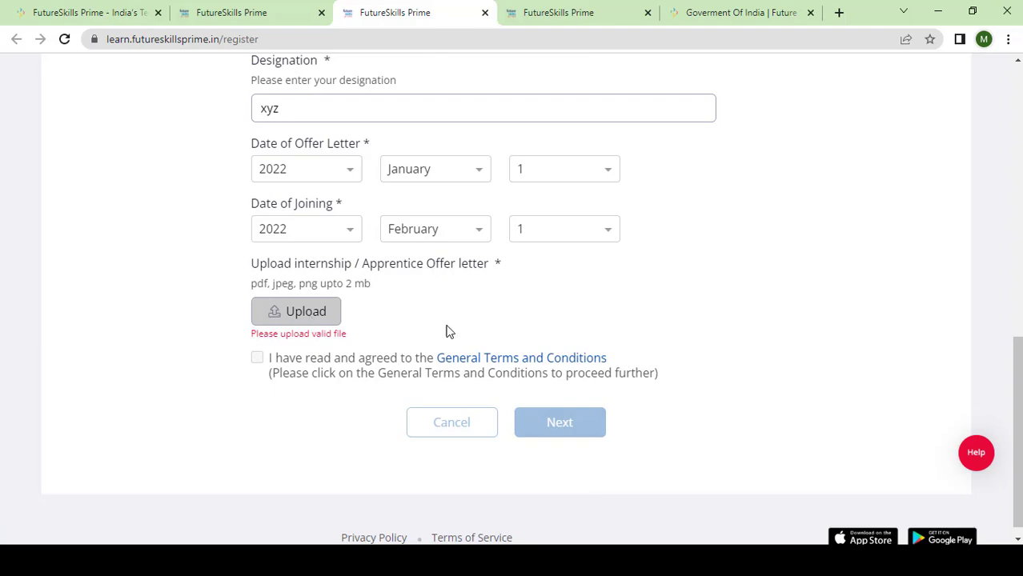
scroll(632, 389, "up", 2)
scroll(628, 389, "down", 2)
scroll(613, 385, "up", 1)
scroll(611, 383, "up", 6)
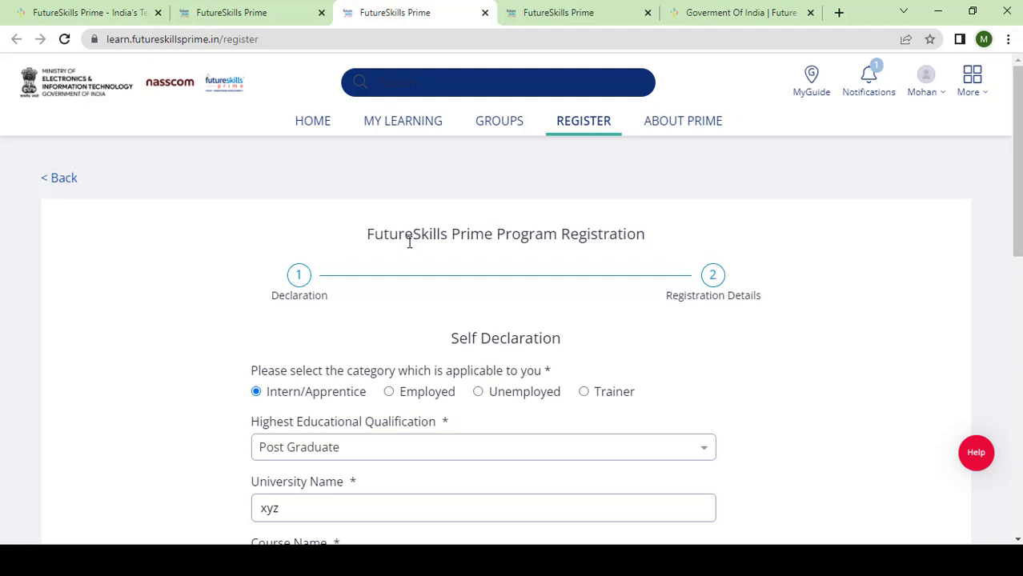
left_click(582, 8)
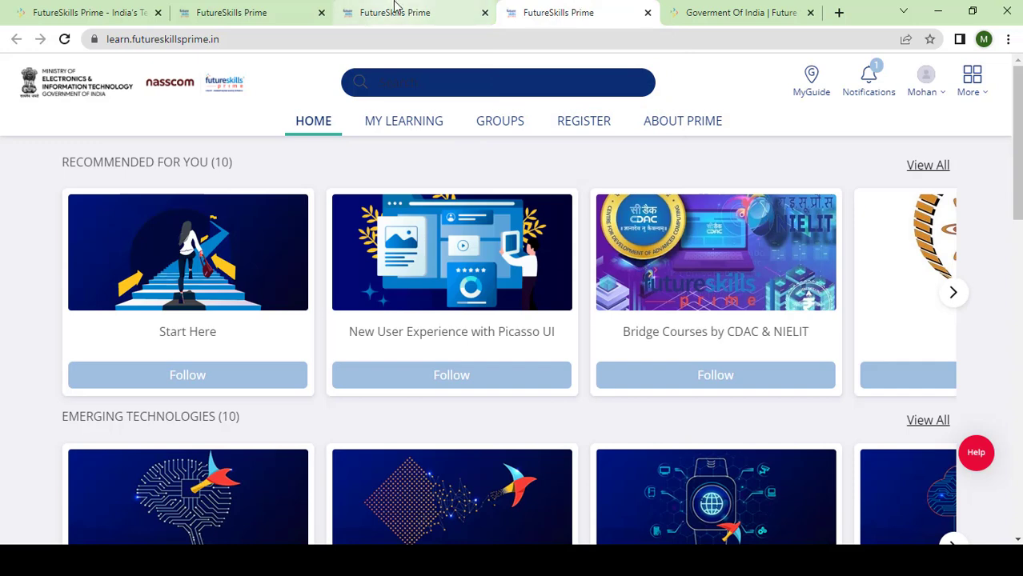
left_click(396, 8)
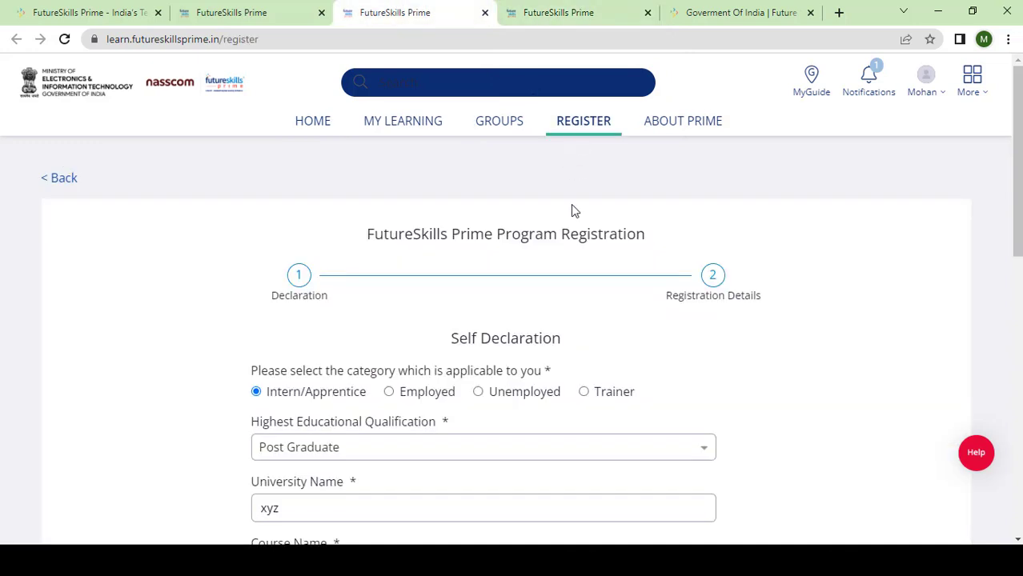